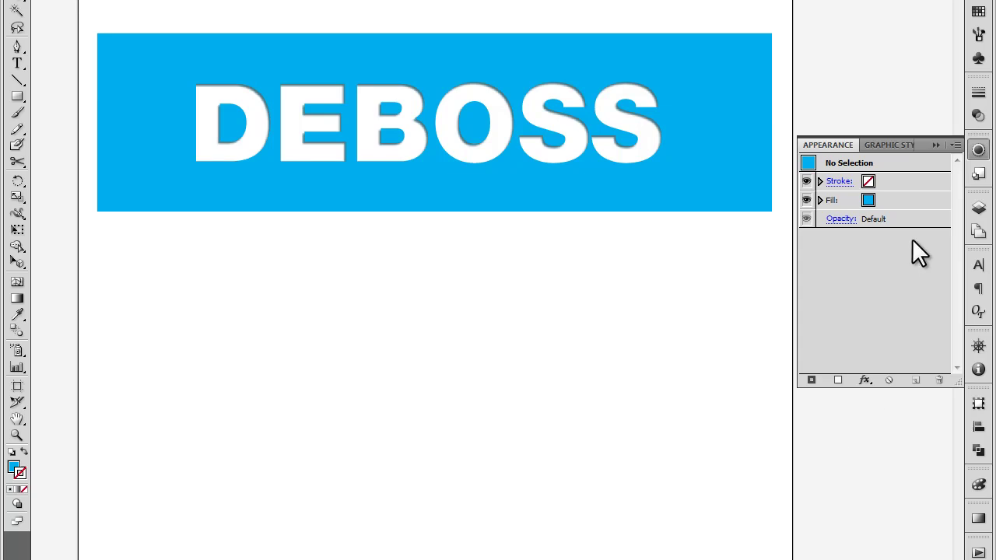
Collapse the Appearance panel in the dock so only the DEBOSS banner shows.
click(936, 144)
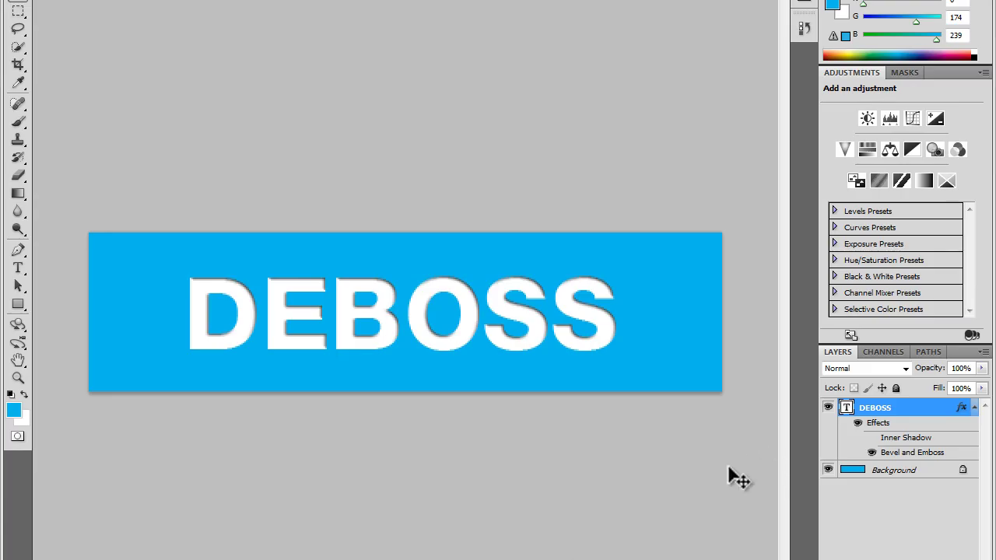
In the DEBOSS layer's Layer Style, turn off Bevel and Emboss and turn on Inner Shadow.
double_click(901, 457)
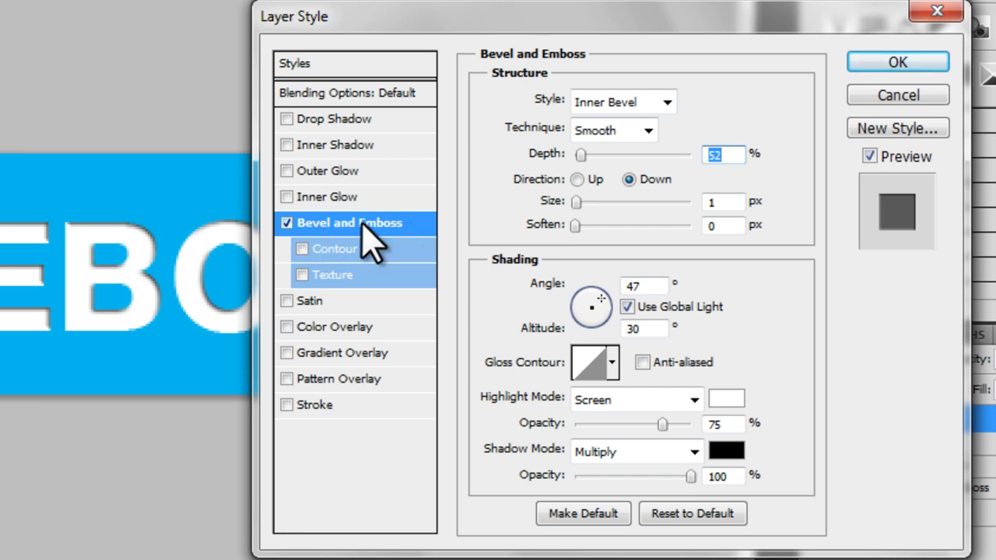
click(286, 222)
click(287, 145)
click(294, 147)
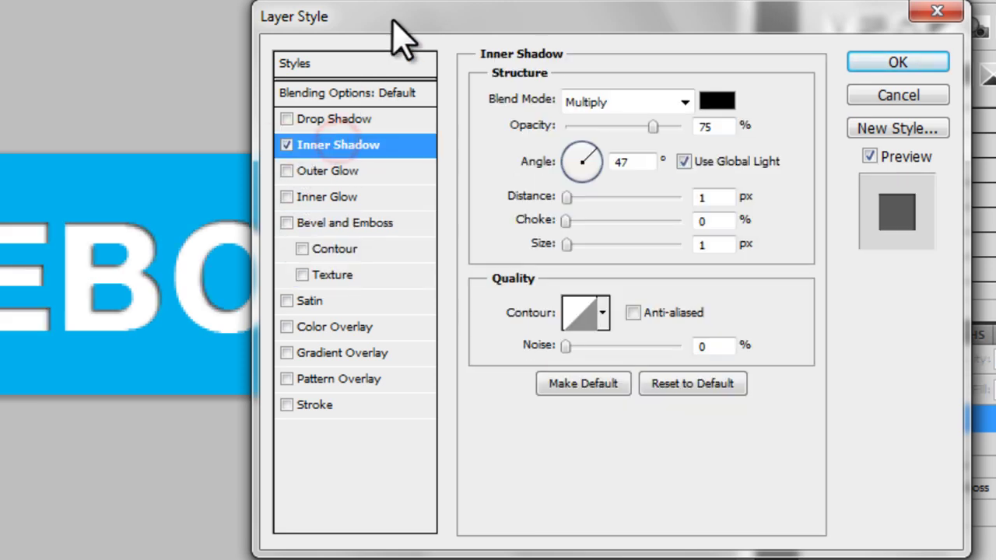
drag(394, 19, 480, 3)
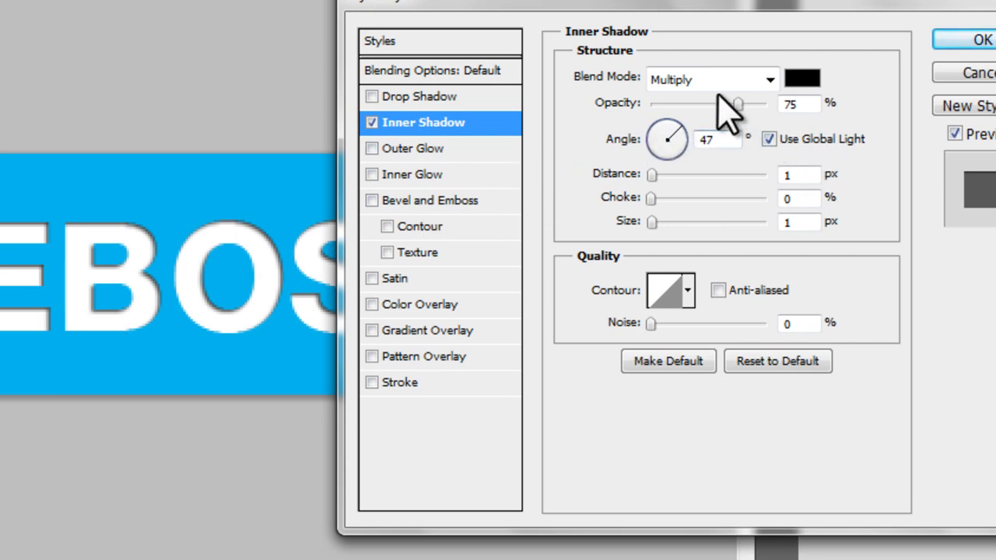
Switch back to Bevel and Emboss without Inner Shadow, moving the dialog to view the lettering.
click(372, 200)
click(372, 123)
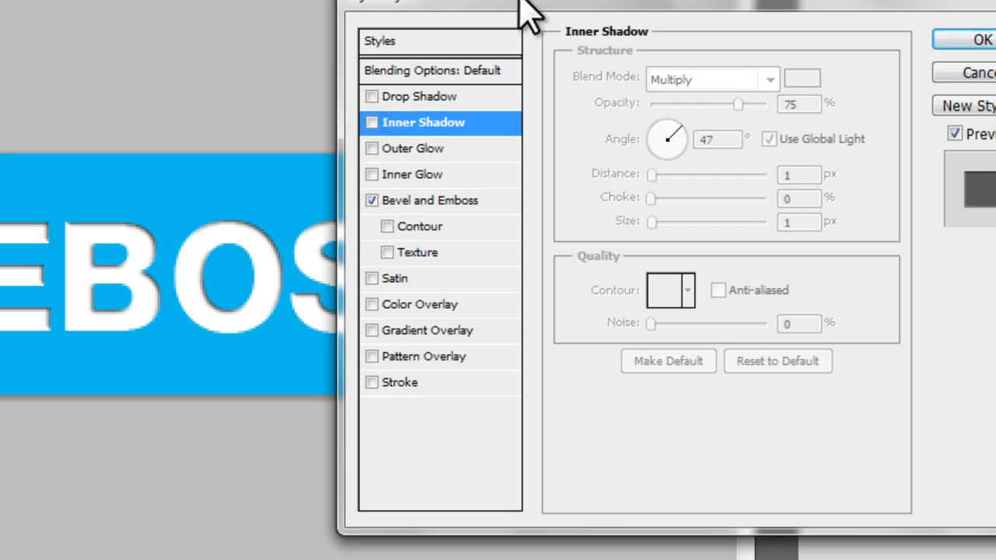
drag(527, 11, 789, 38)
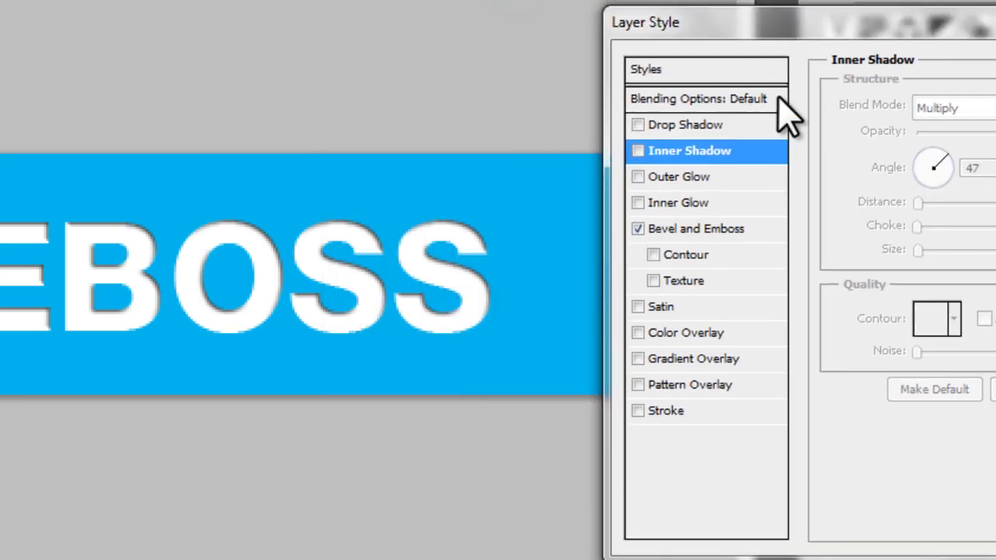
drag(818, 23, 577, 27)
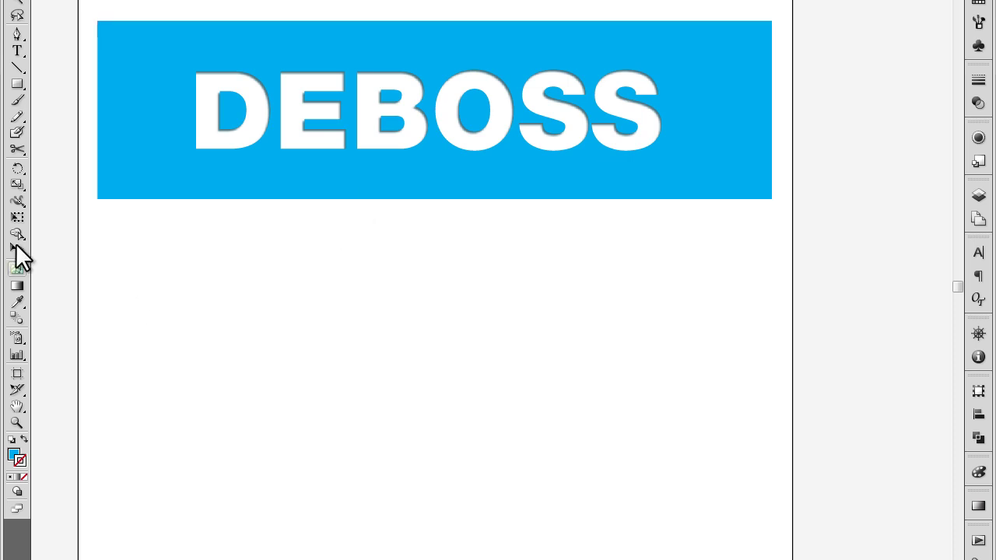
Draw a second same-width blue rectangle below the original banner.
click(18, 88)
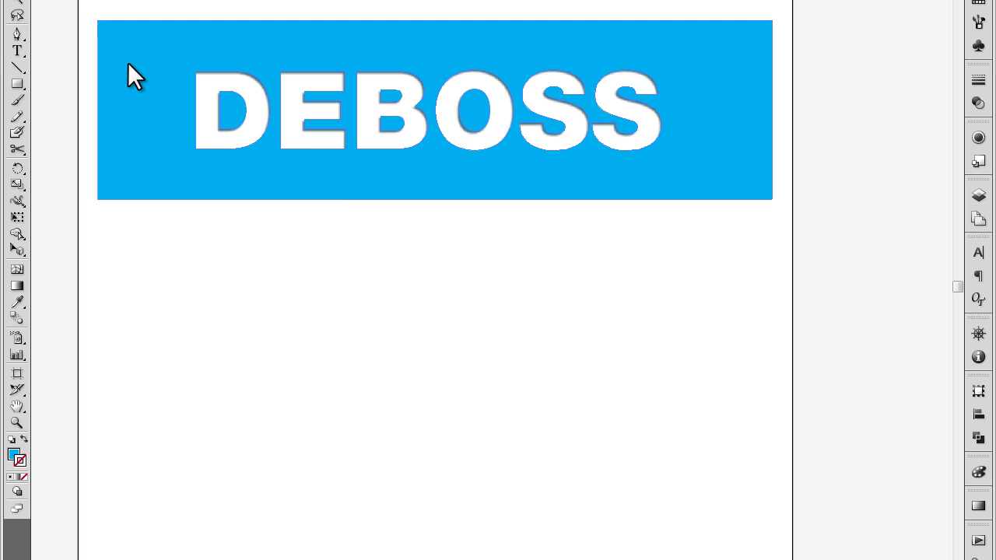
click(128, 68)
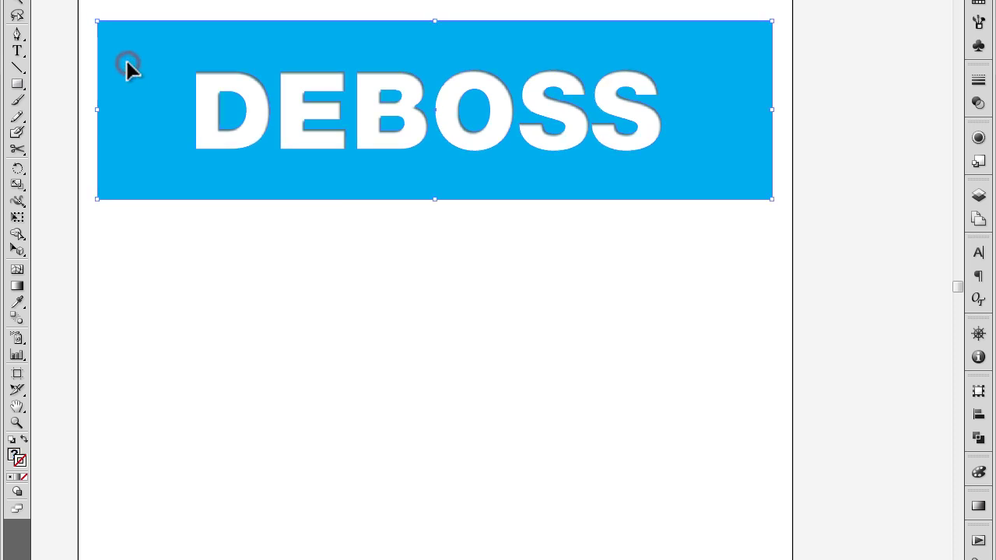
click(17, 84)
drag(98, 229, 772, 412)
key(v)
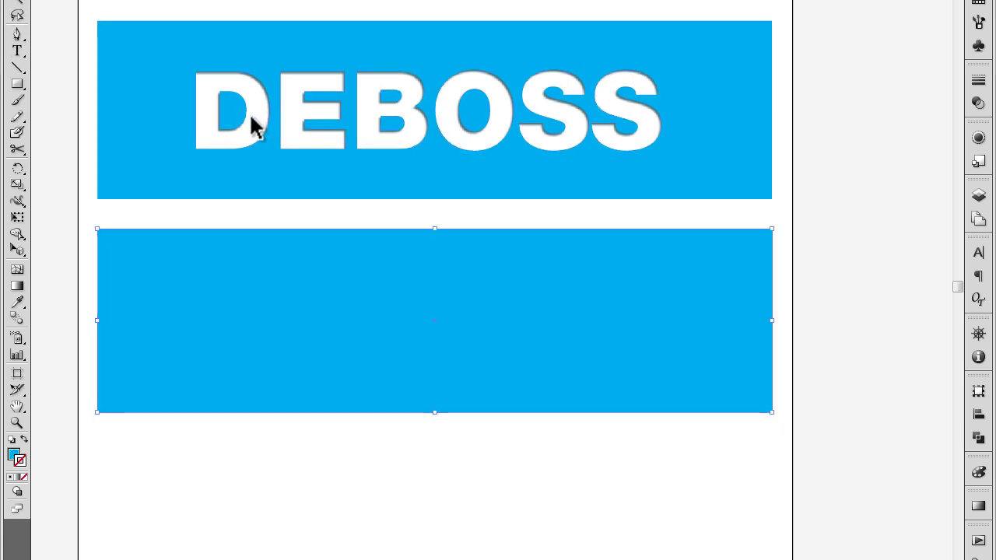
Type DEBOSS inside the lower rectangle, enlarge it to banner size and centre it.
click(17, 50)
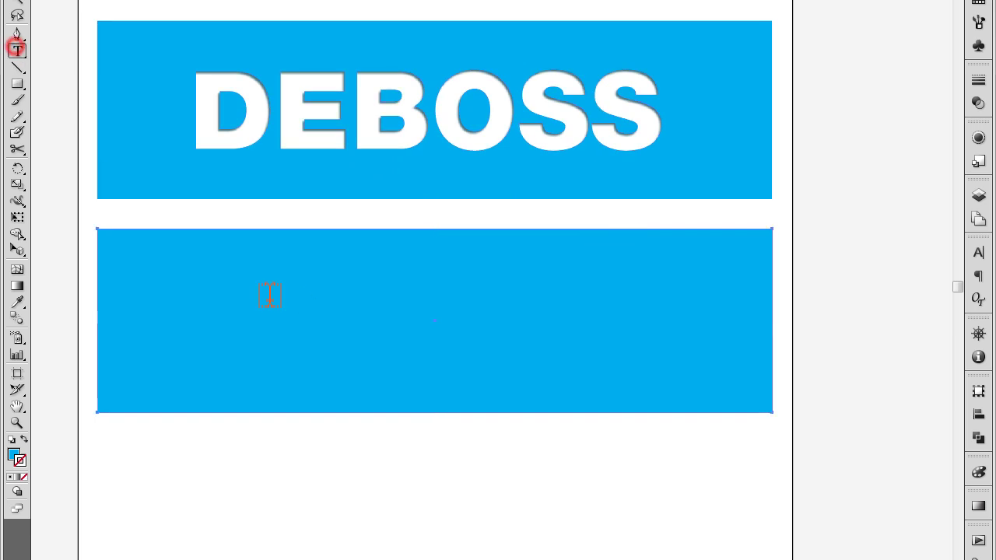
click(219, 299)
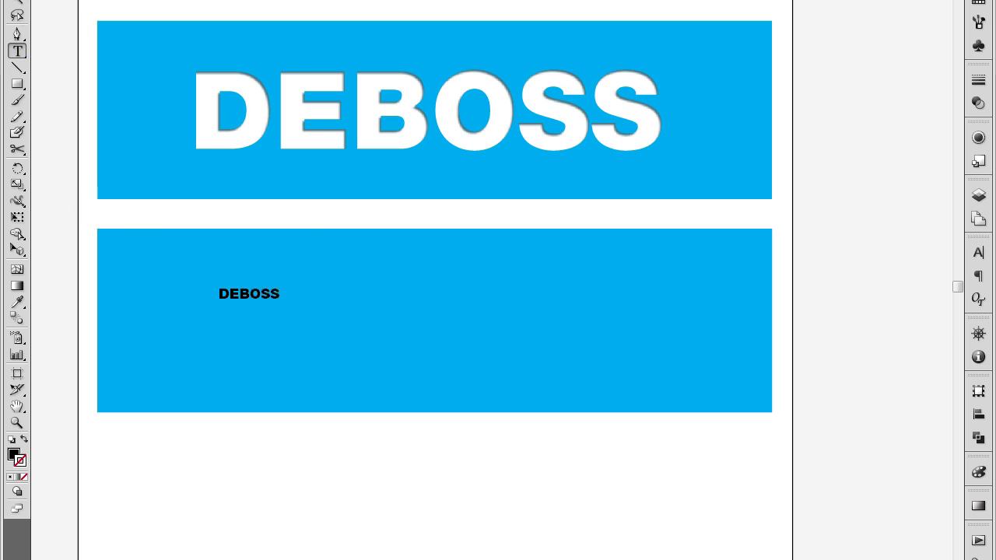
key(Escape)
drag(281, 300, 759, 399)
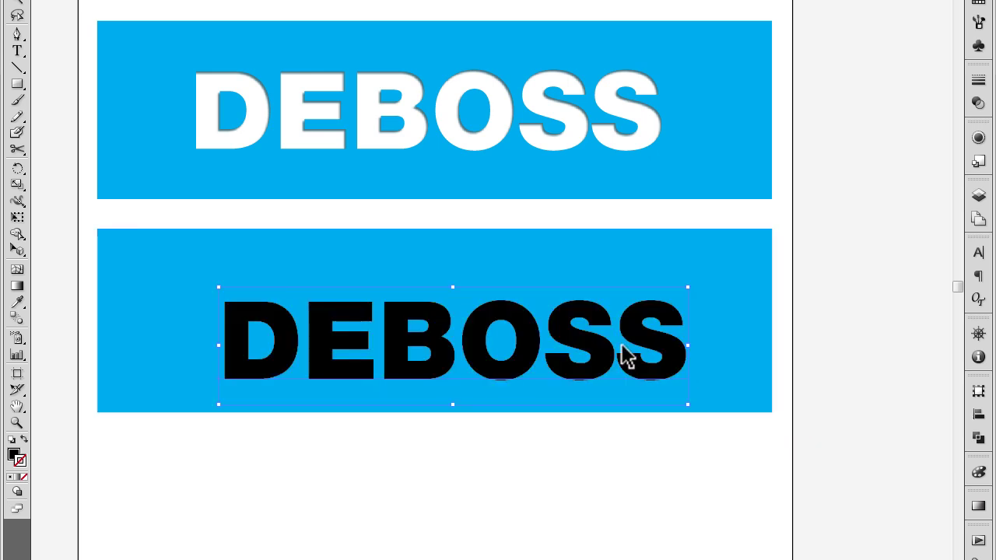
drag(626, 356, 599, 336)
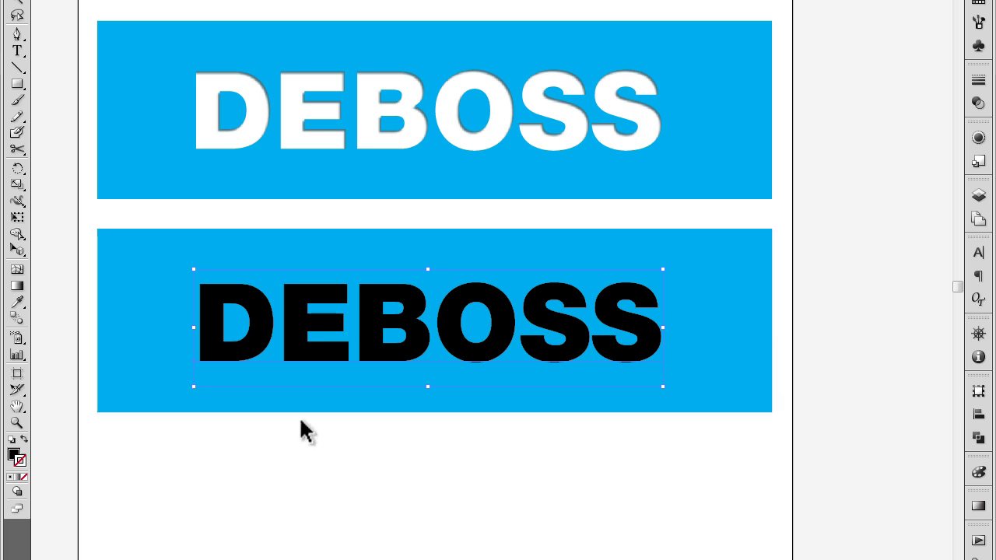
Set the lower DEBOSS text's fill to white.
click(14, 454)
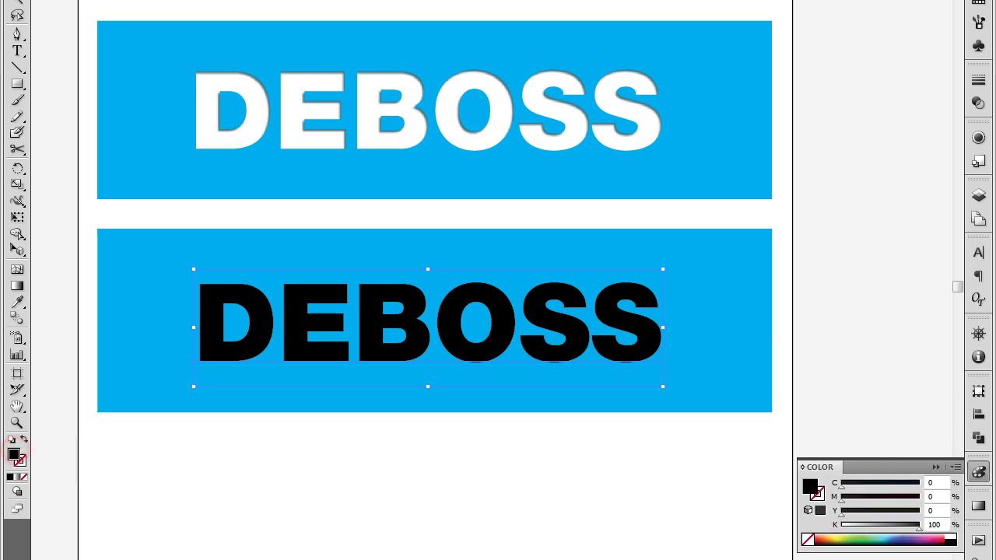
click(950, 536)
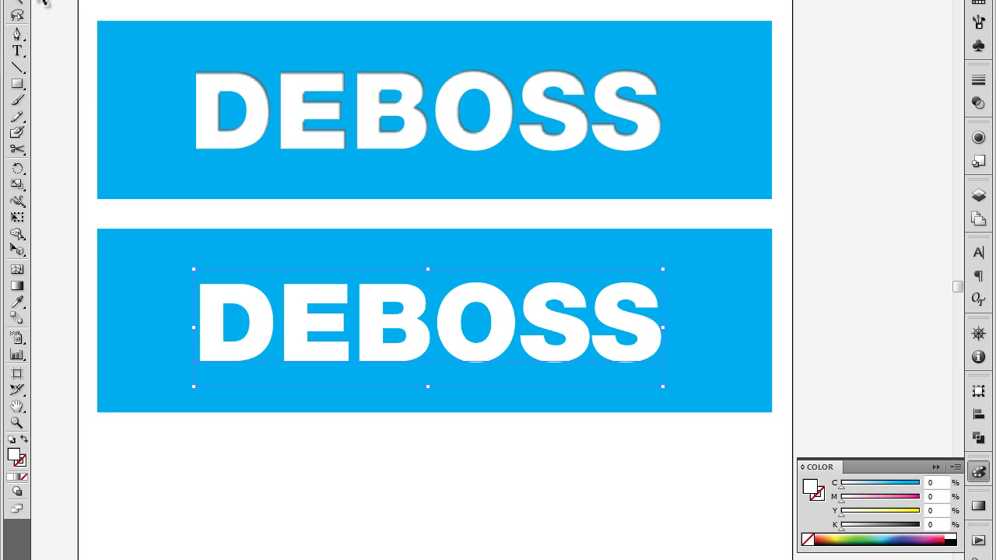
click(386, 507)
Convert the DEBOSS text to outlines and select it together with the blue rectangle.
click(497, 337)
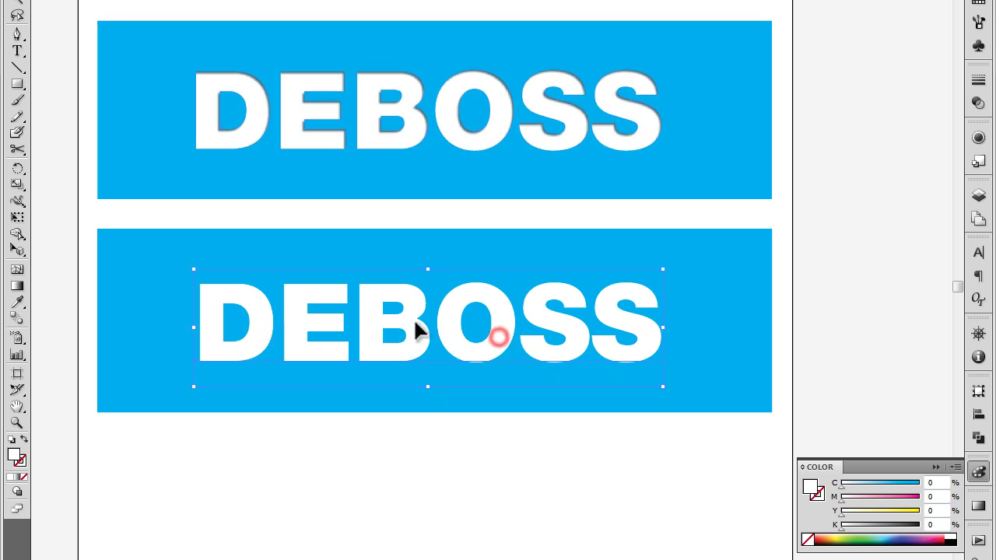
click(152, 0)
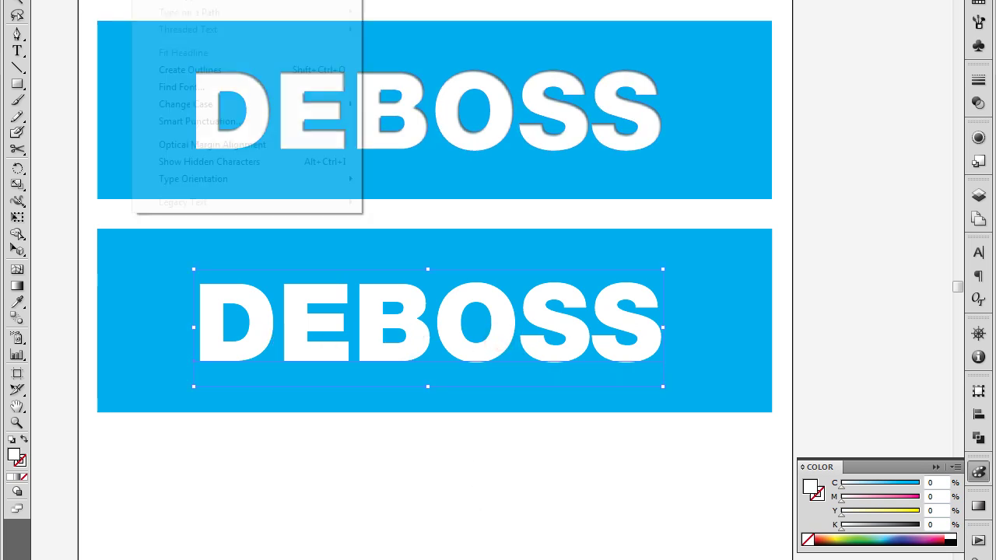
click(196, 70)
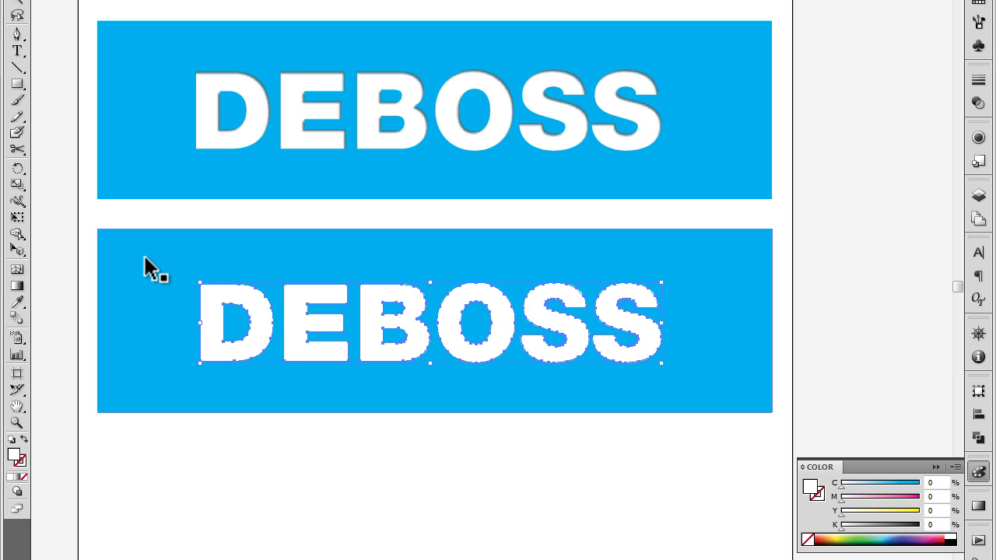
shift+click(161, 250)
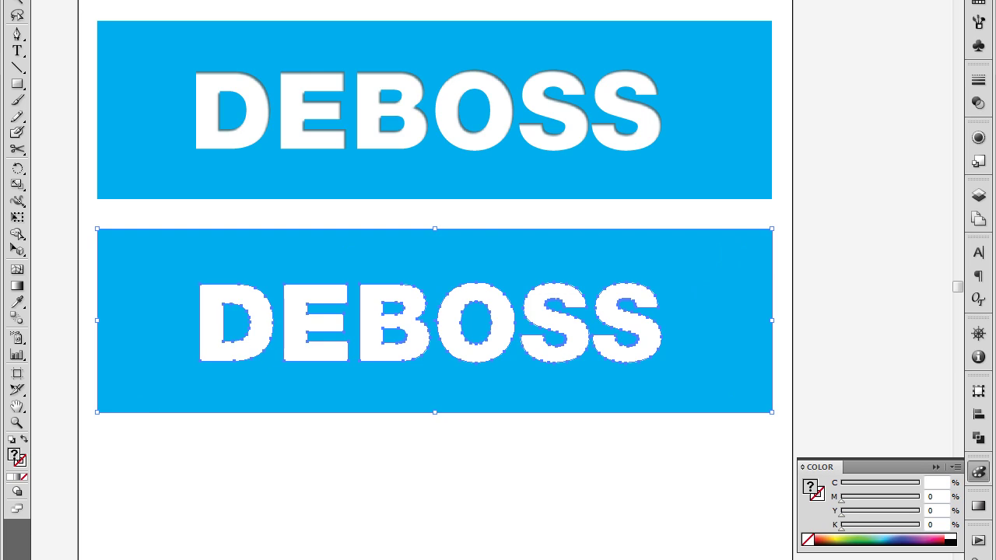
Apply Pathfinder Minus Front to punch the DEBOSS letters out of the rectangle, then deselect.
click(335, 1)
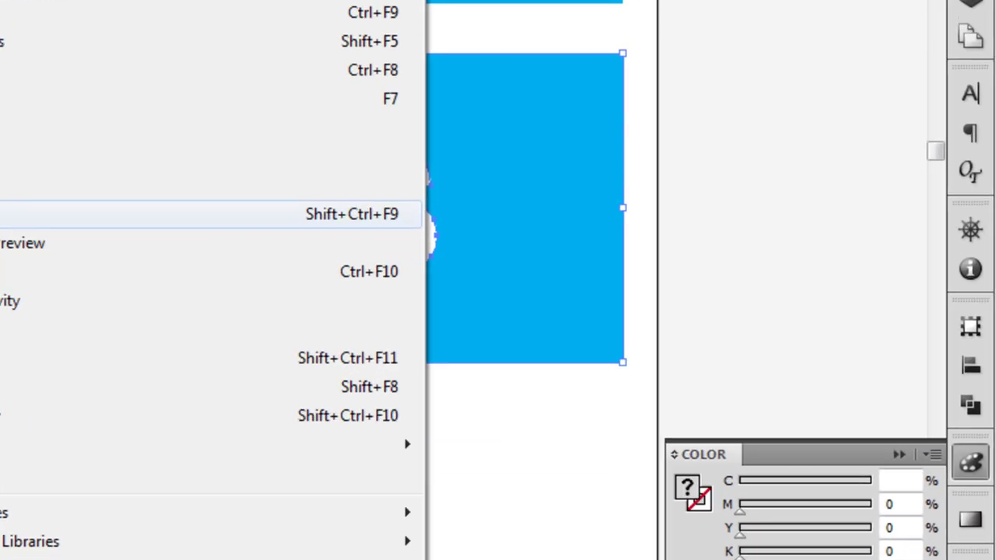
click(378, 324)
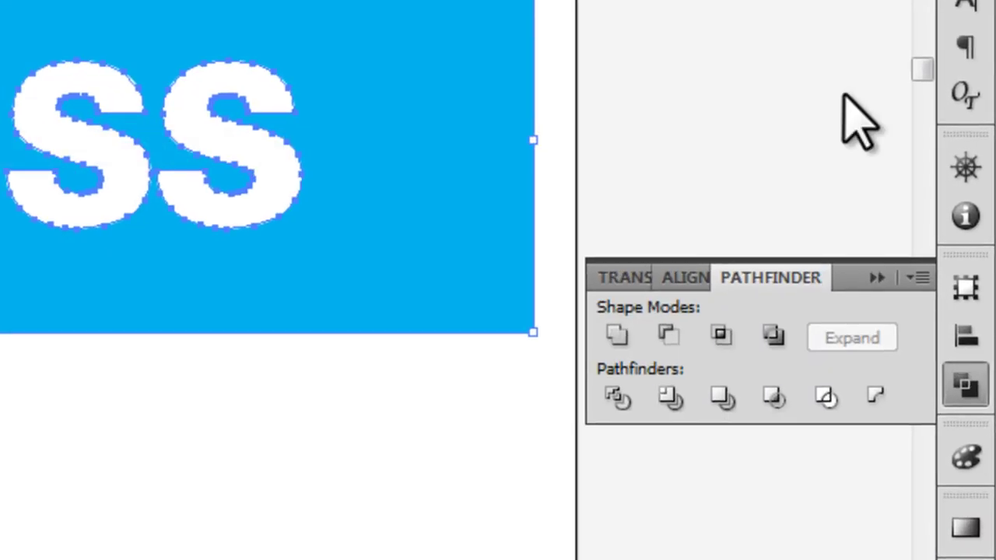
click(666, 337)
click(667, 334)
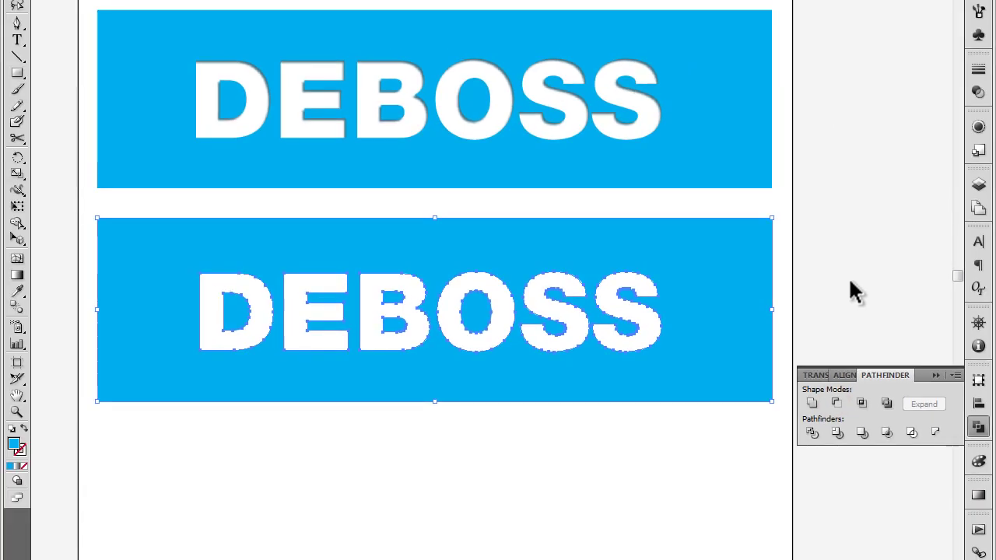
click(847, 275)
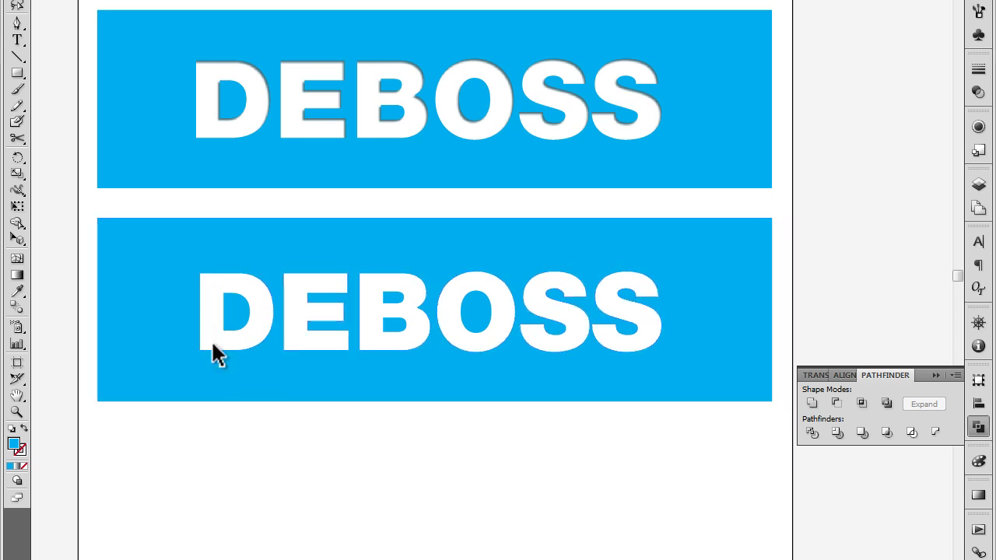
Nudge the cut-out DEBOSS banner slightly downward, then reselect it.
click(509, 369)
drag(707, 253, 702, 280)
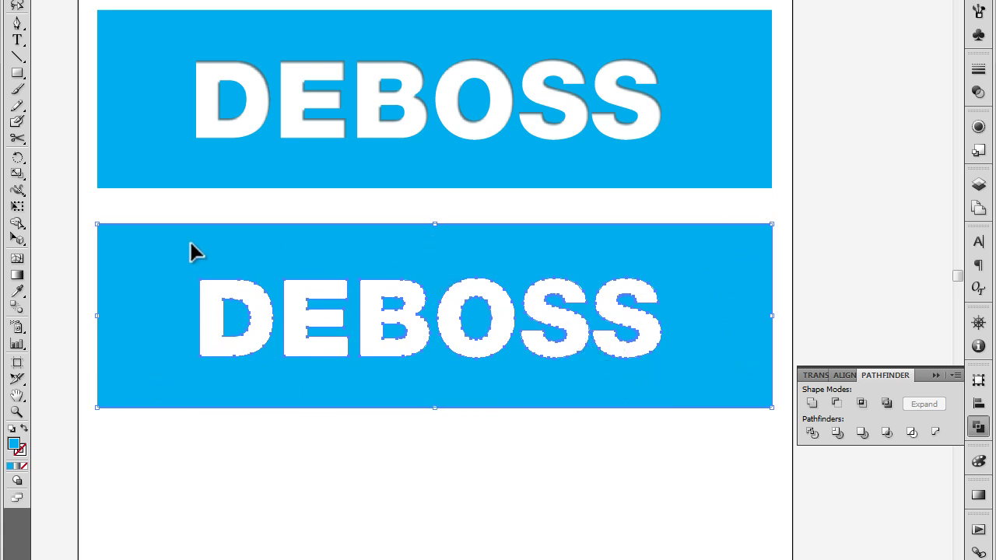
click(176, 209)
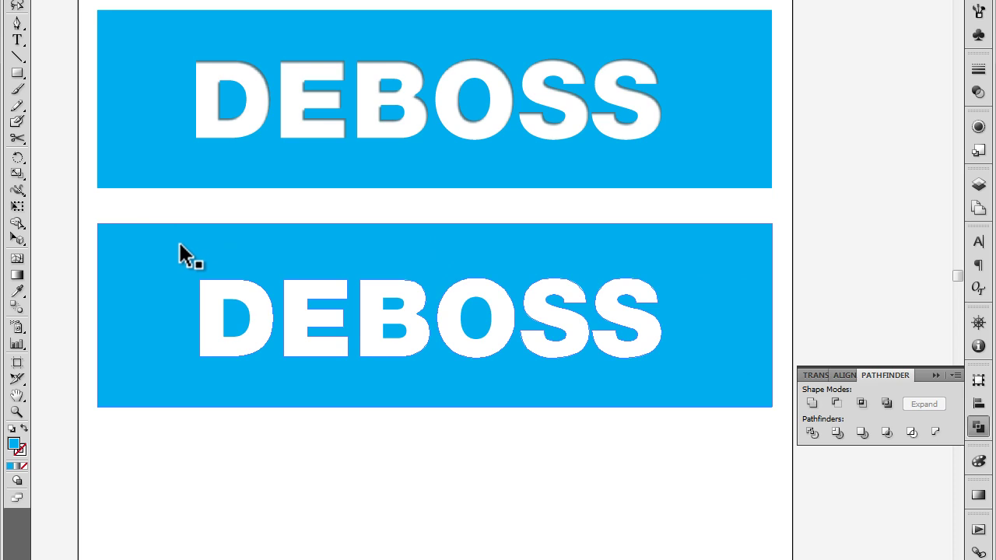
click(248, 249)
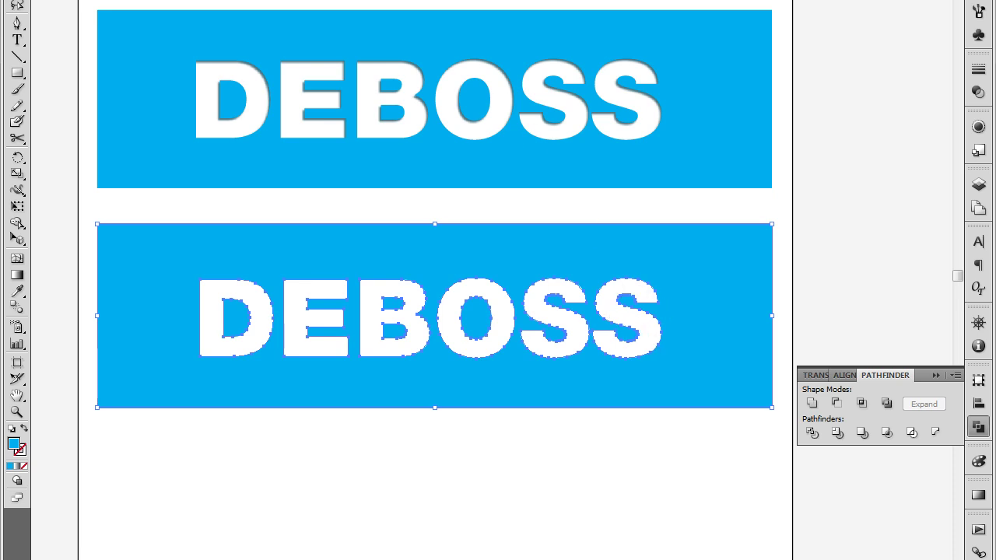
Open the Stylize Drop Shadow effect with Preview turned on.
click(226, 0)
mouse_move(307, 62)
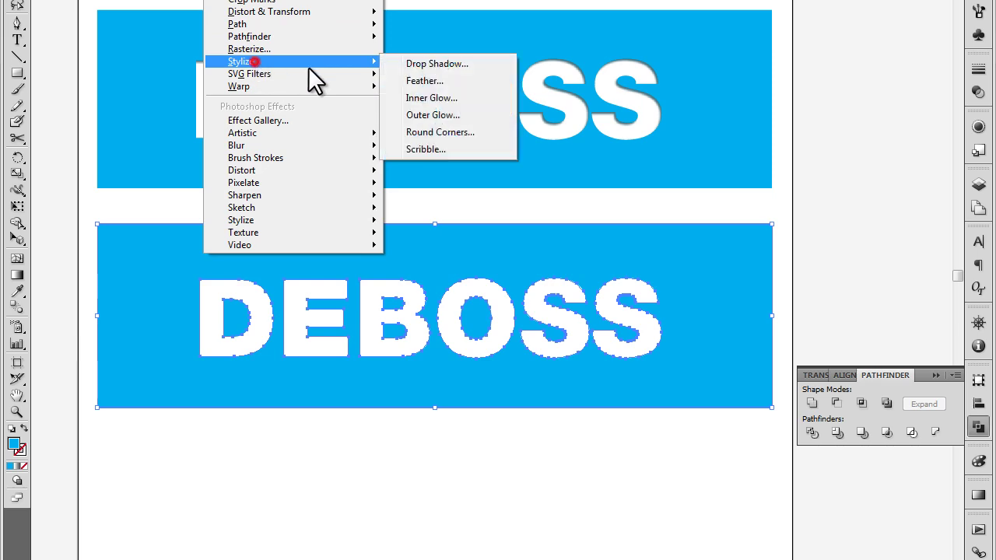
click(471, 66)
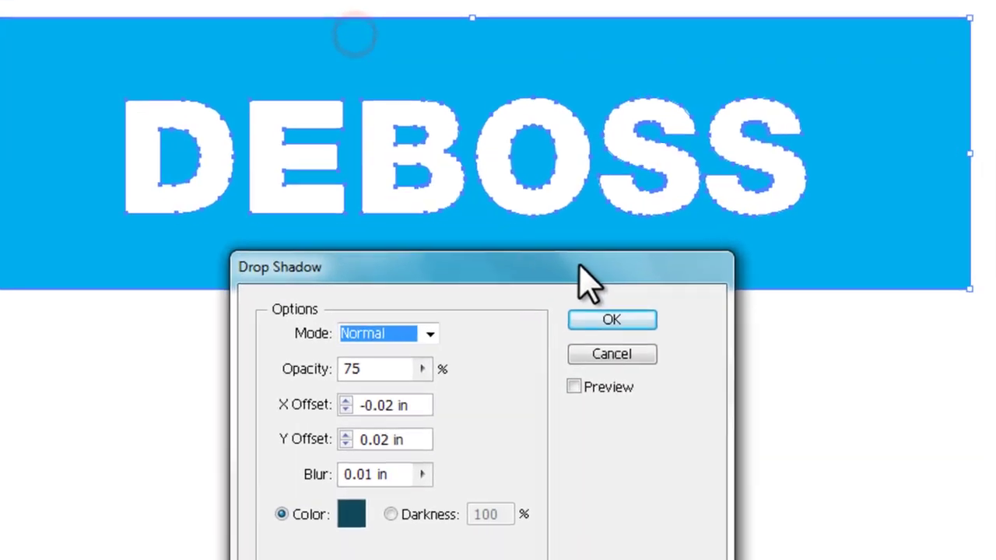
click(573, 387)
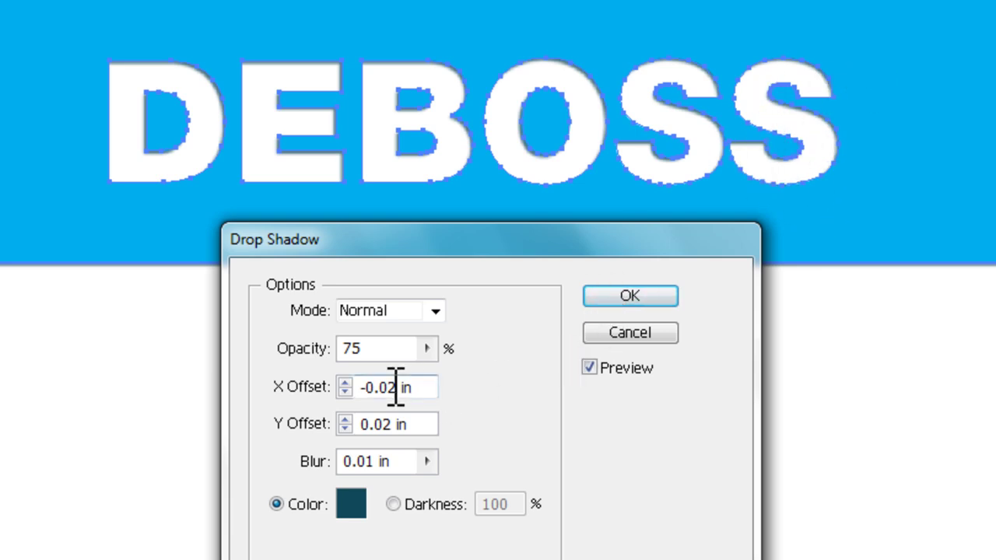
Set the shadow's X offset to -0.04 in, Y offset 0.04 in, blur 0.03 in.
drag(396, 386, 389, 386)
text(4)
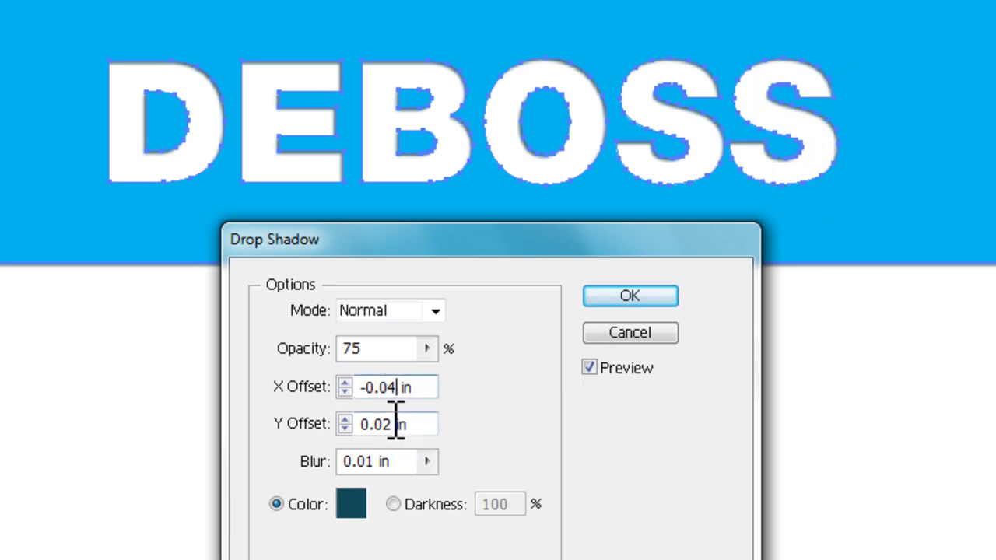
drag(396, 424, 389, 424)
text(4)
click(421, 386)
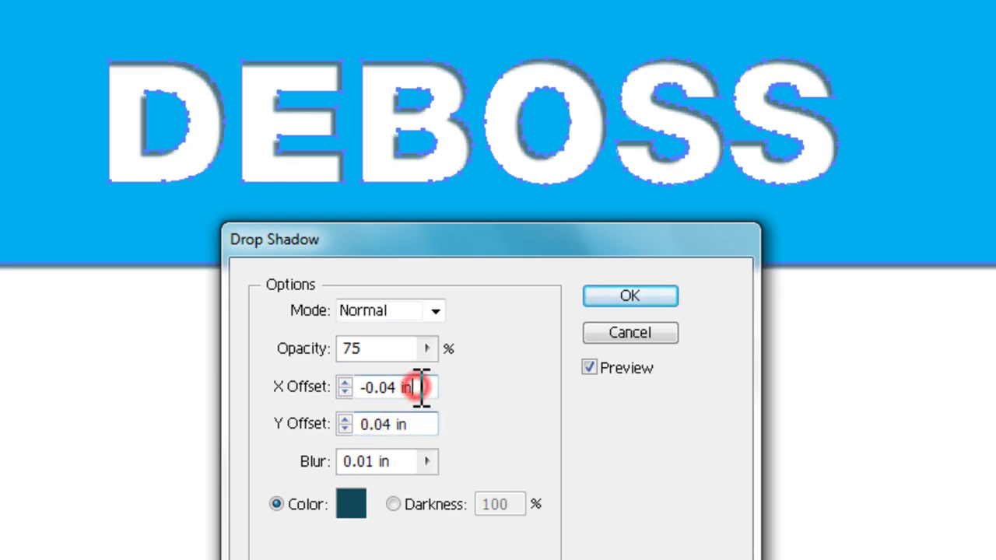
click(376, 461)
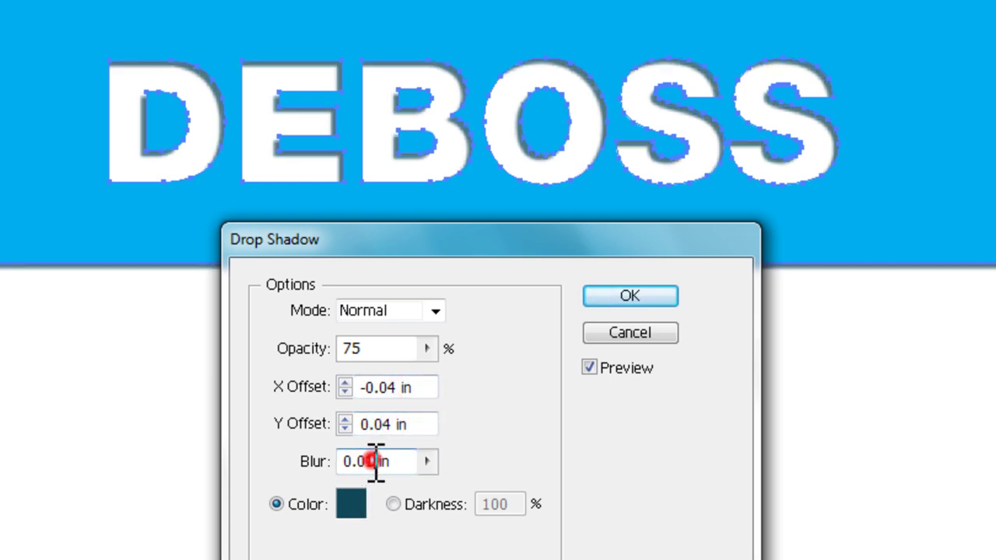
text(3)
click(409, 424)
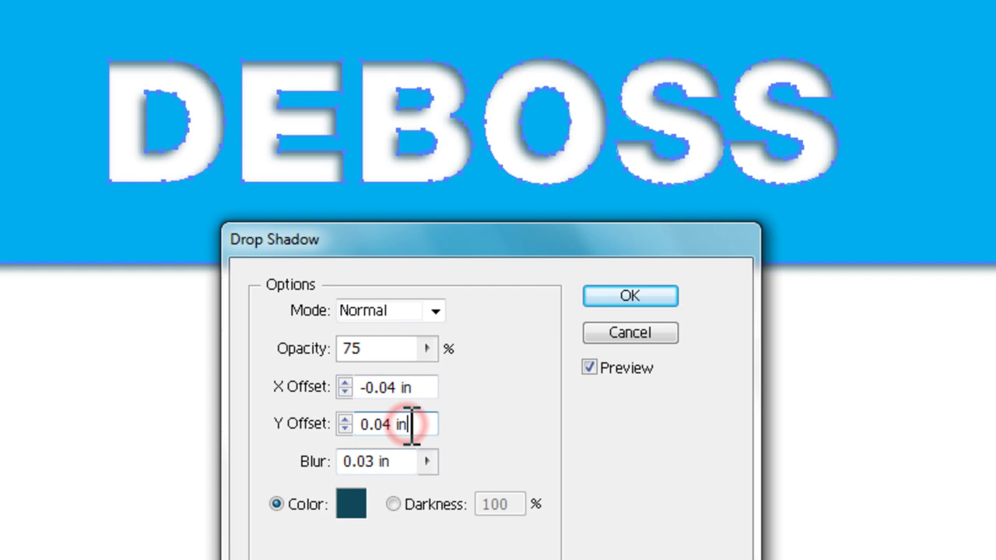
Change the shadow colour from dark teal to deep navy blue, about 00407A.
click(351, 504)
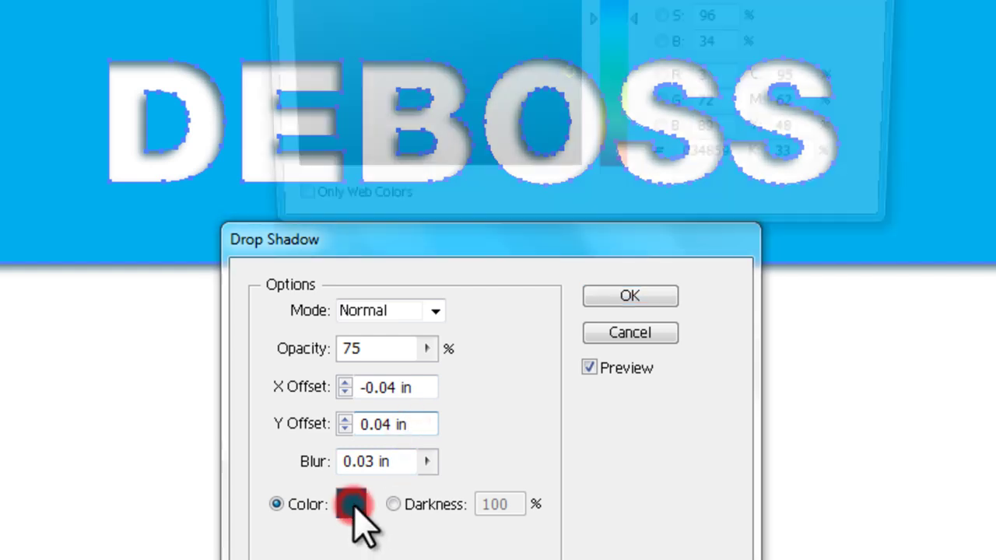
drag(611, 23, 630, 7)
click(568, 44)
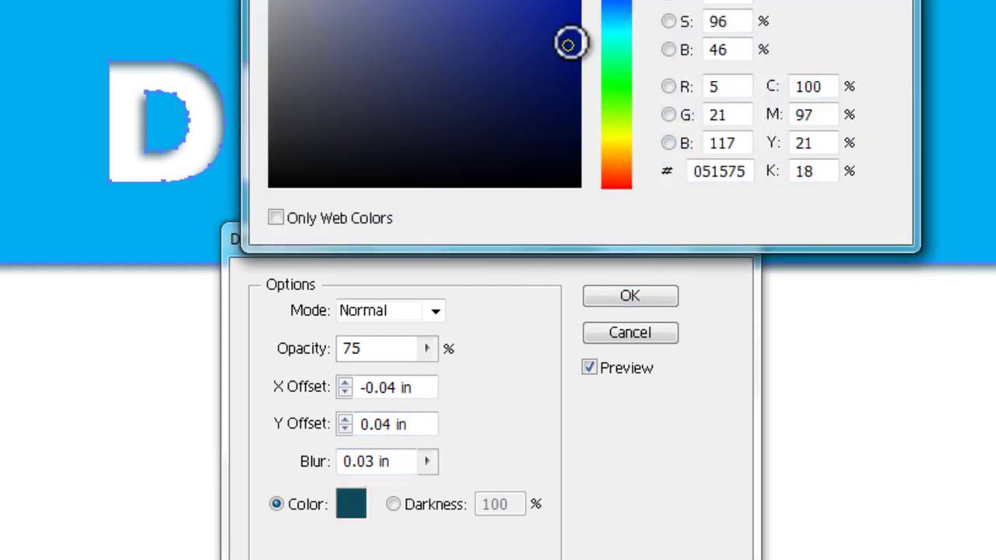
drag(568, 45, 589, 33)
click(620, 7)
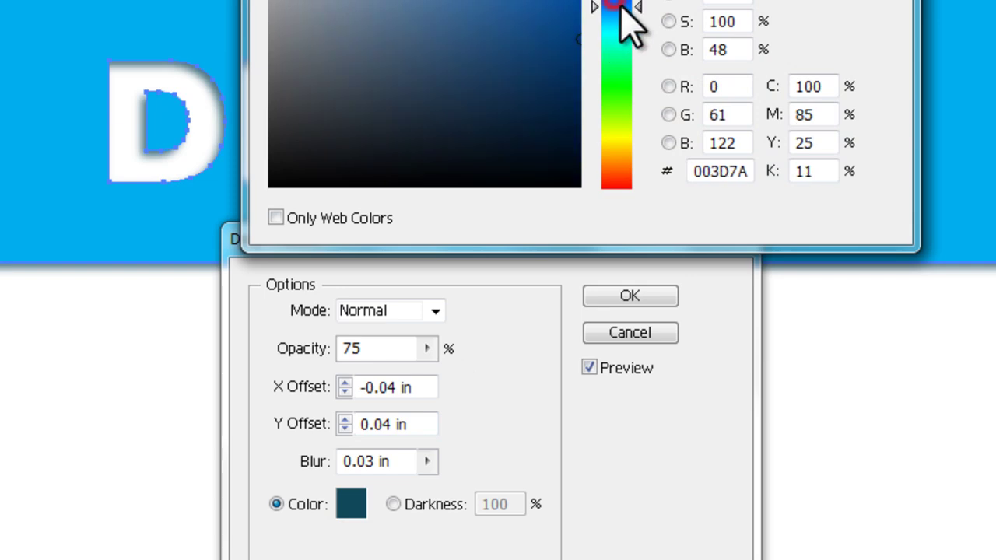
click(626, 6)
key(Return)
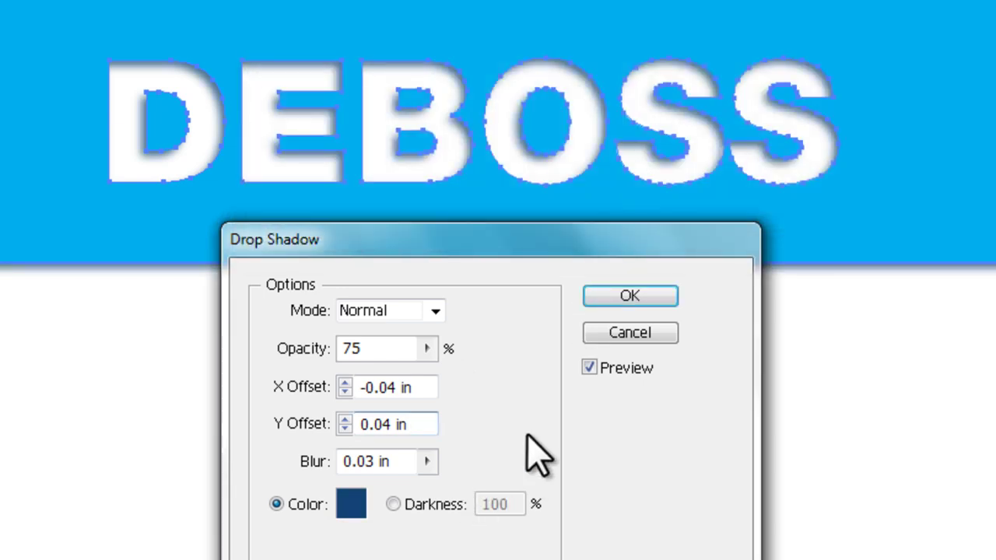
Set opacity to 50% and the X and Y offsets to -0.02 in and 0.02 in.
double_click(350, 348)
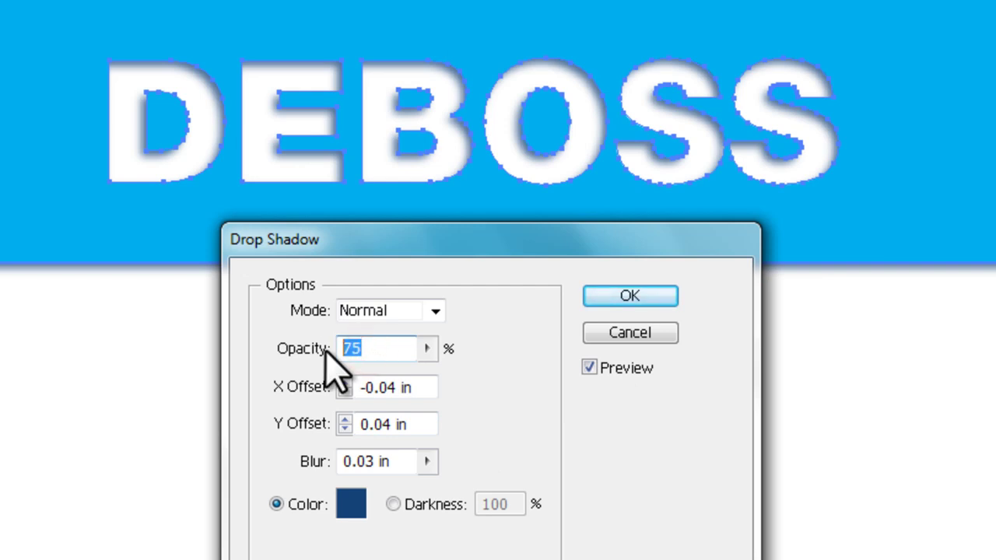
text(50)
click(389, 387)
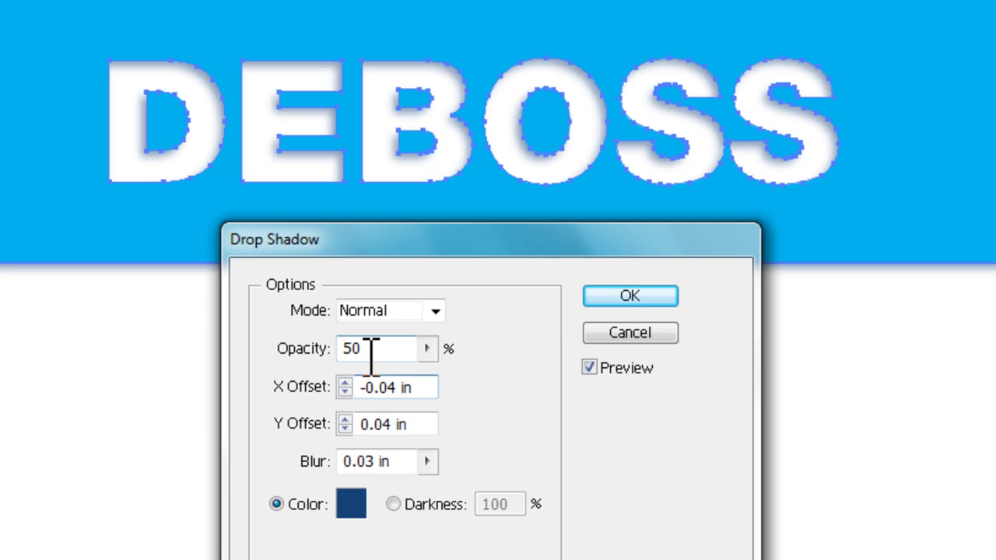
click(399, 387)
key(BackSpace)
text(2)
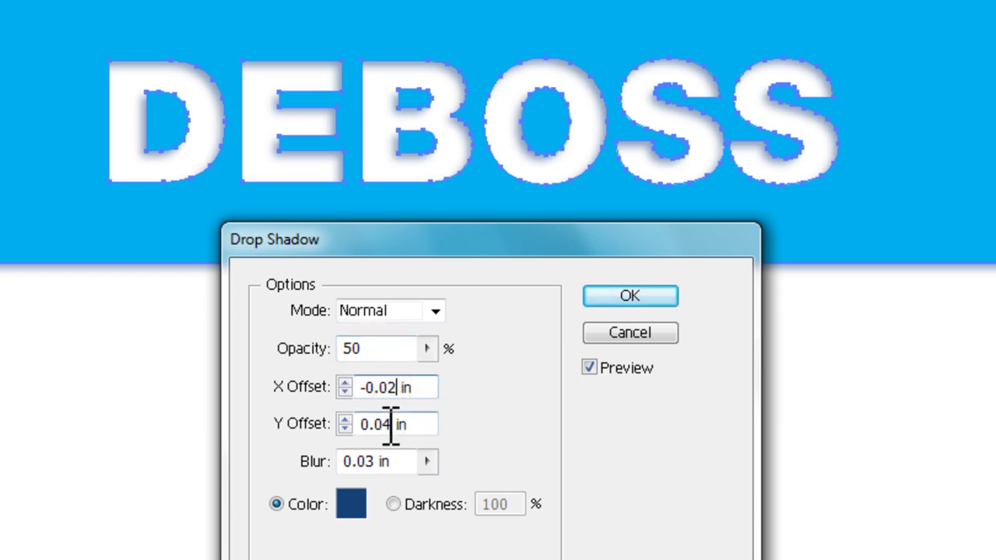
click(393, 424)
drag(393, 423, 411, 423)
text(2)
Lower the blur to 0.01 in, raise opacity to 75%, and apply the drop shadow.
drag(371, 461, 389, 462)
text(2)
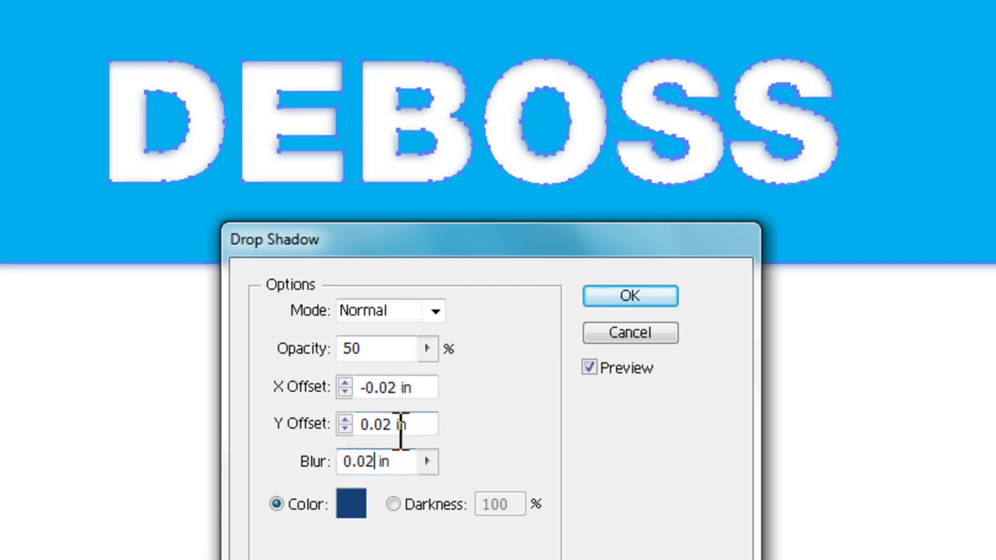
click(404, 424)
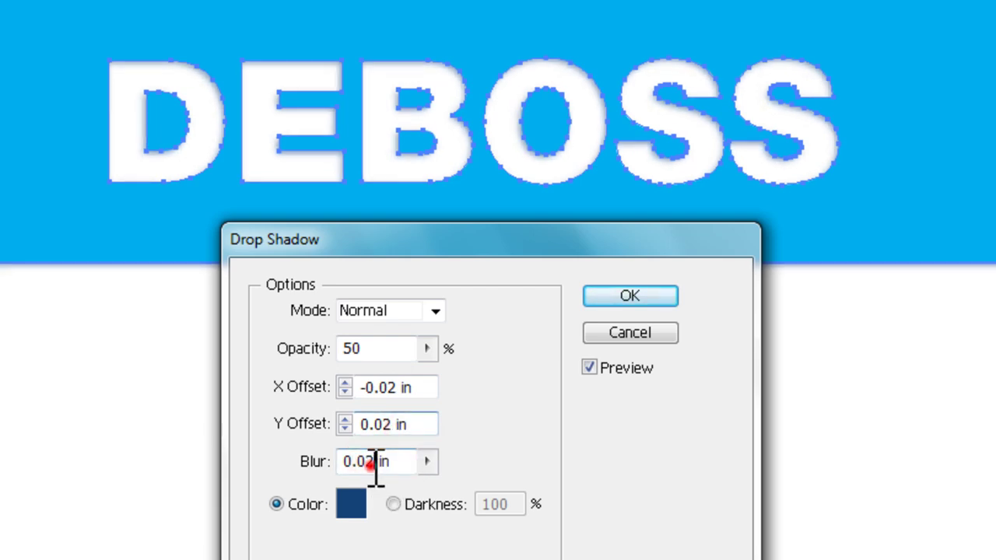
drag(377, 462, 368, 463)
text(1)
click(407, 384)
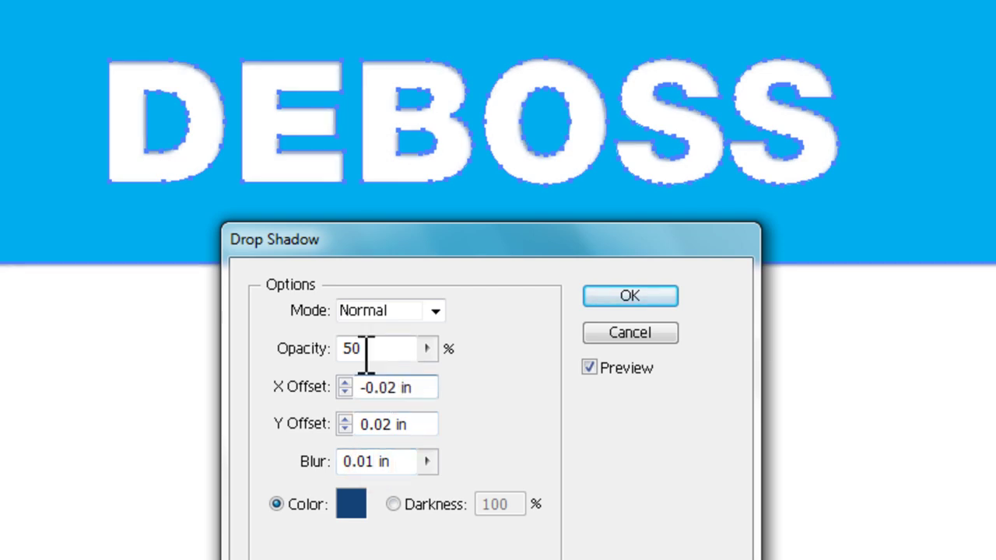
drag(378, 349, 284, 350)
text(75)
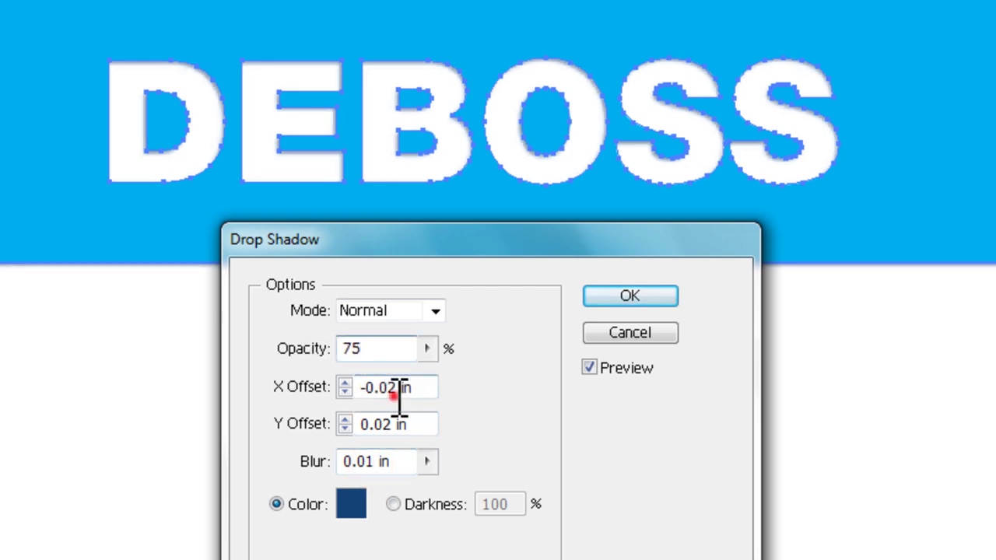
click(398, 386)
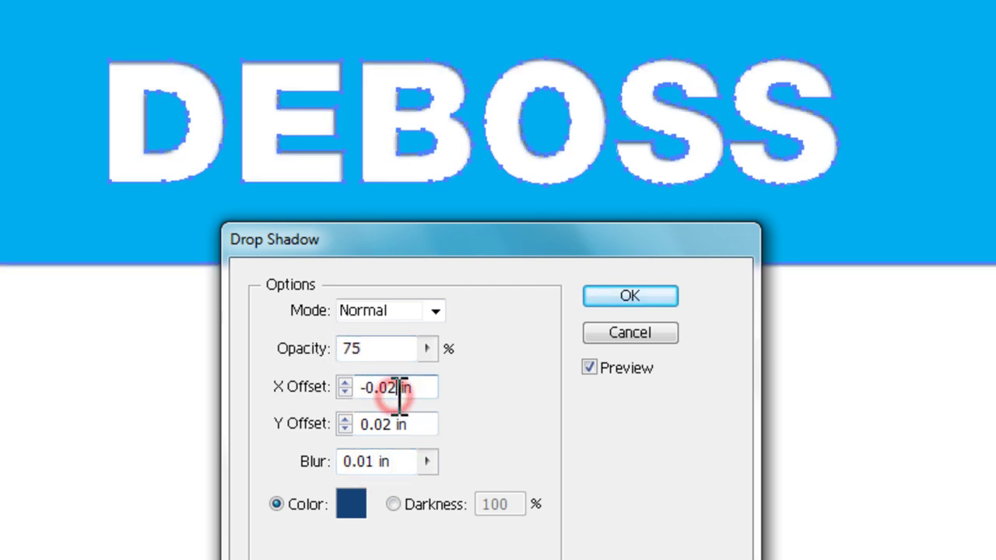
click(628, 296)
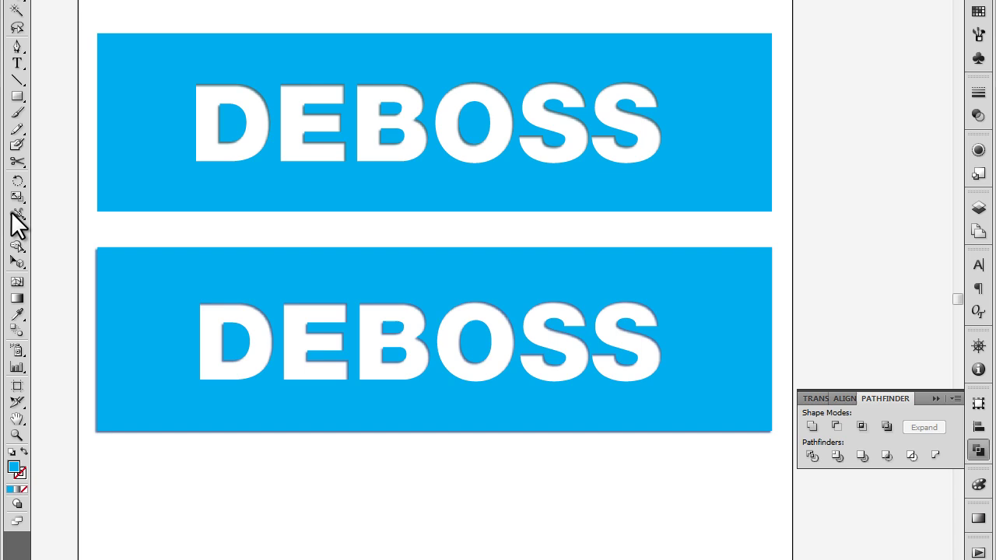
Draw a rectangle from the lower panel's top-left to bottom-right corner, hiding its lettering.
click(17, 96)
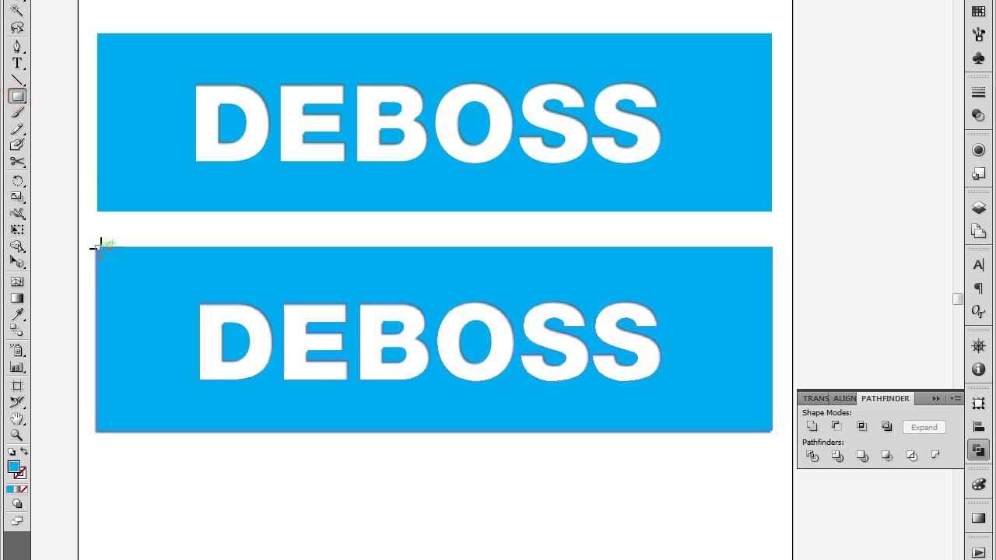
mouse_move(97, 247)
mouse_down()
mouse_move(767, 417)
mouse_move(774, 430)
mouse_up()
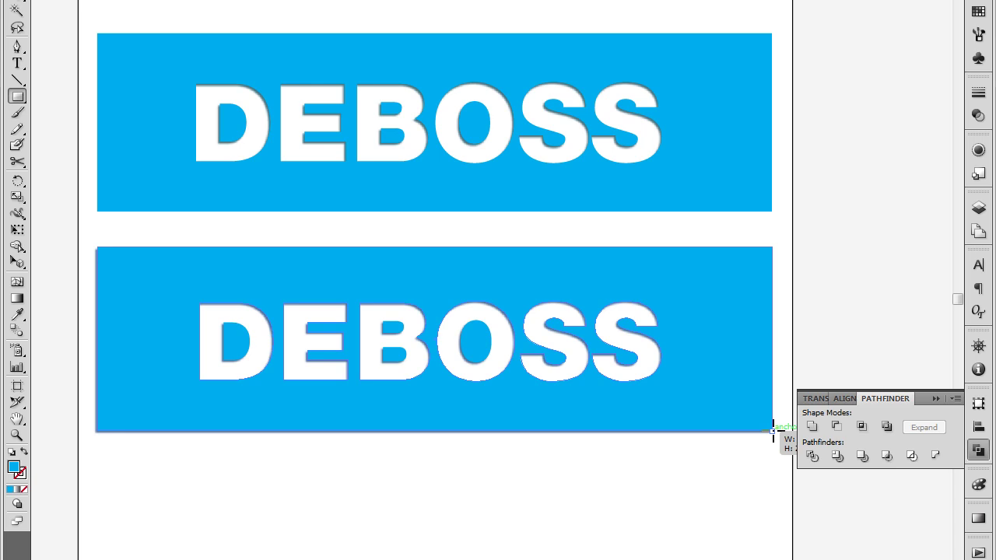
drag(772, 430, 772, 431)
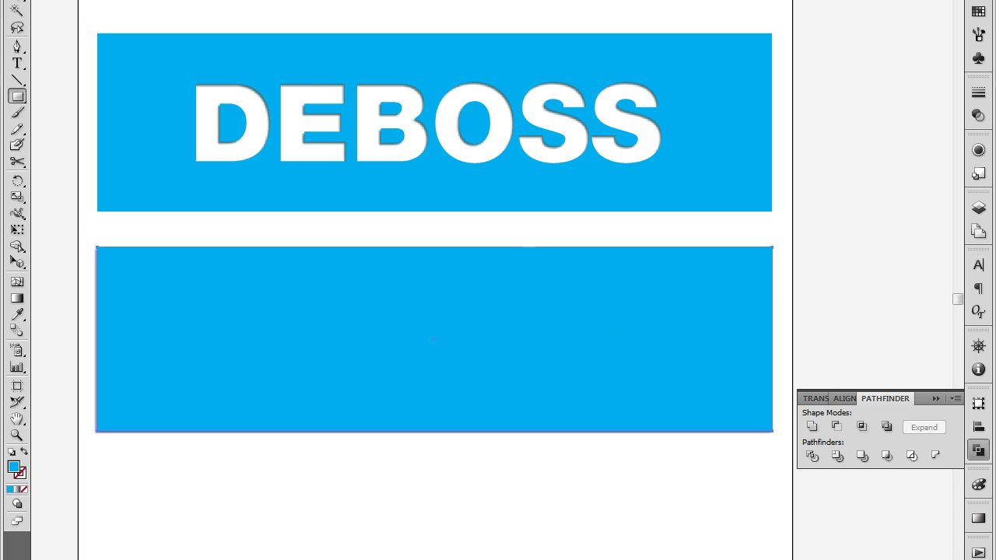
Select the rectangle and DEBOSS text together and make a clipping mask to hide the outer shadow.
key(v)
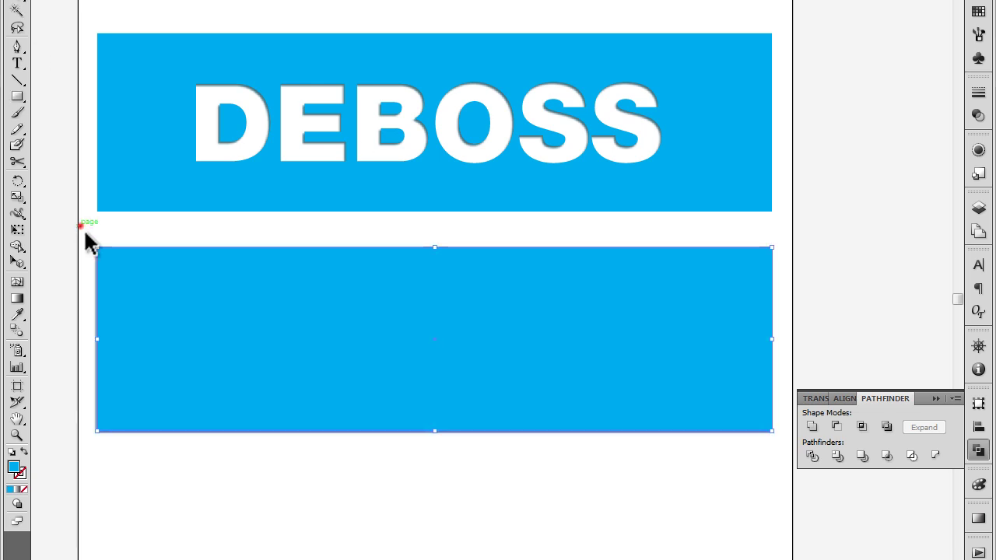
key(ctrl+a)
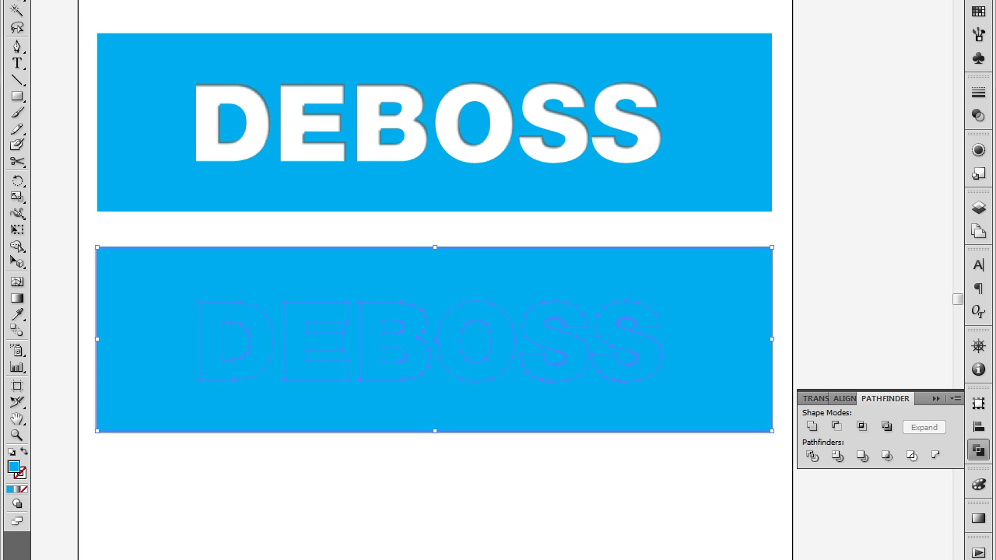
click(109, 1)
click(198, 351)
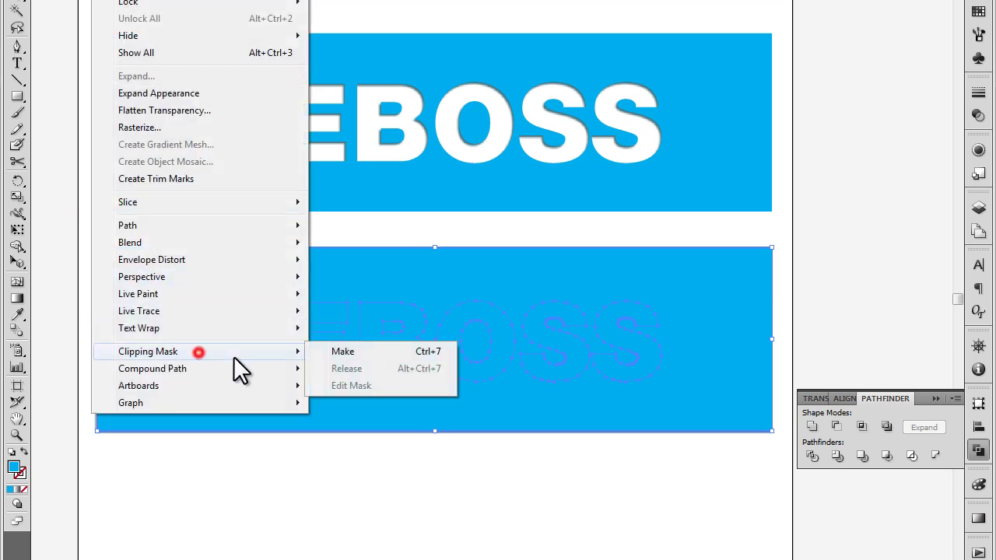
click(336, 354)
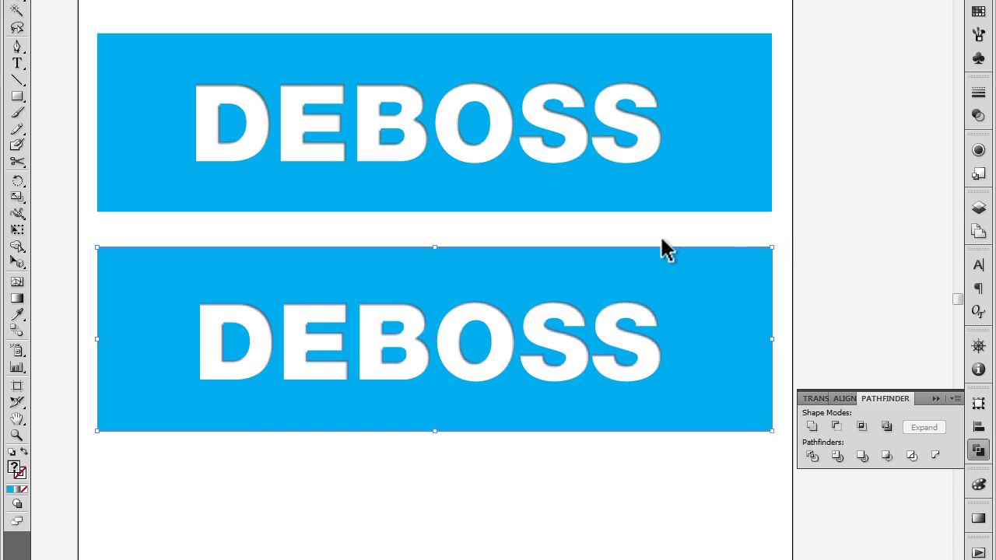
click(434, 491)
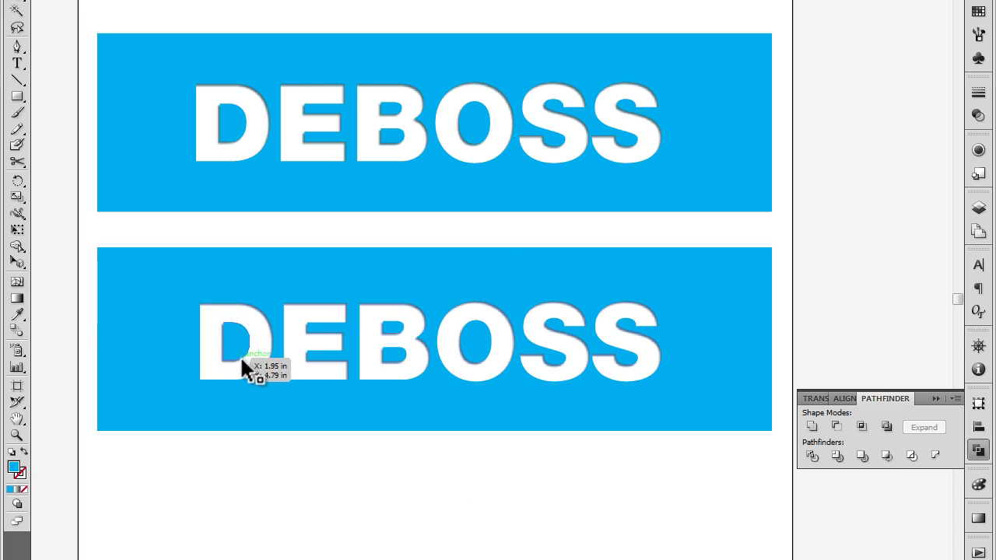
click(243, 321)
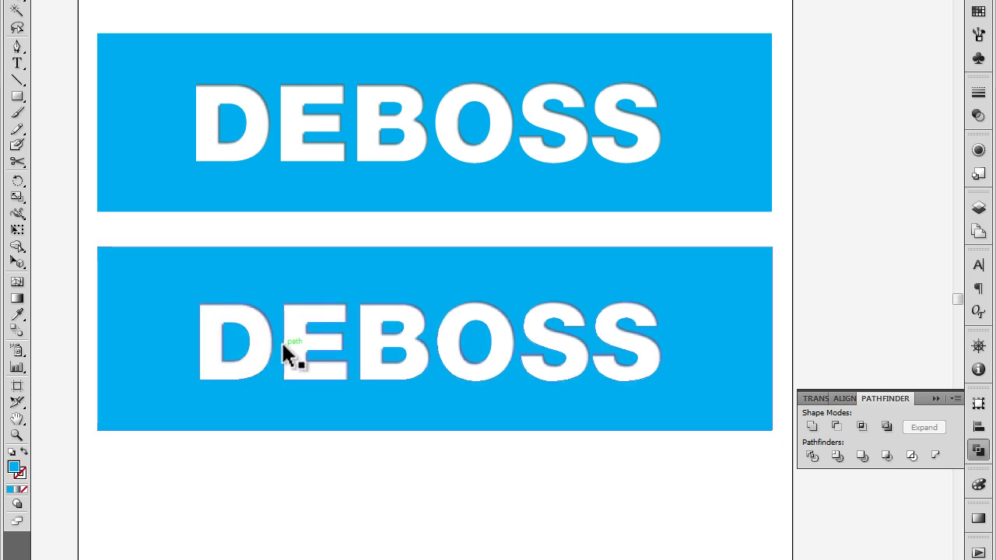
click(418, 540)
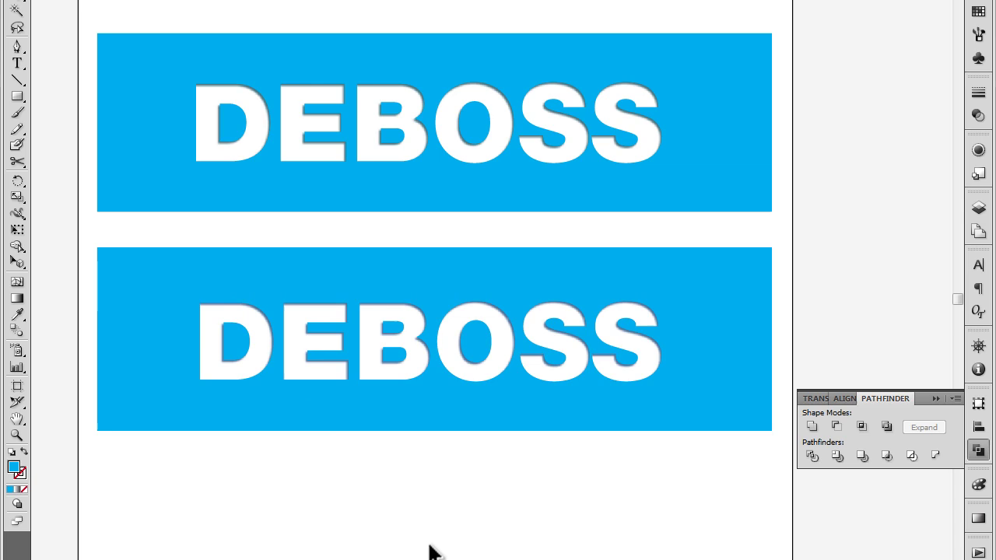